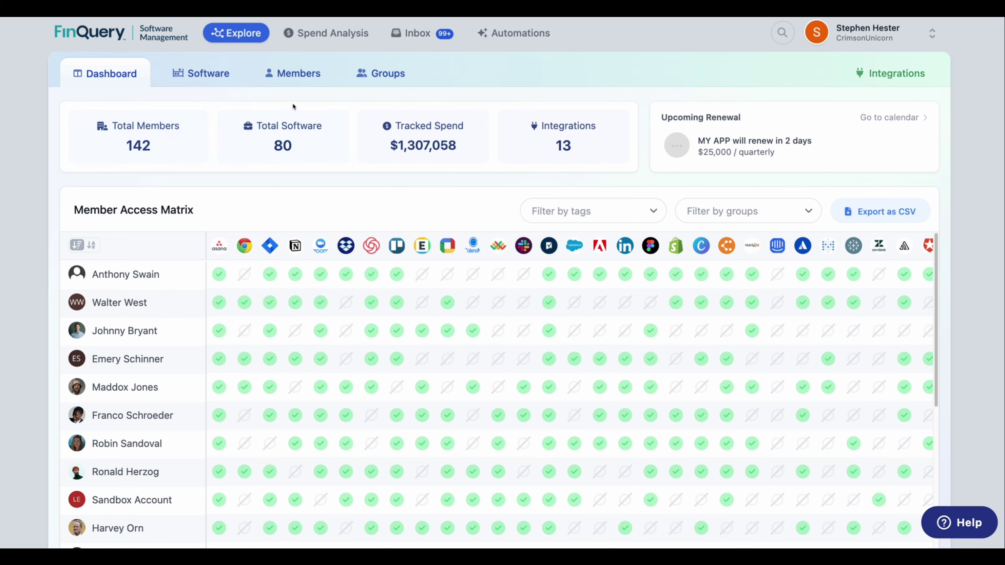
Search the groups for finance and open the Finance group.
left_click(382, 76)
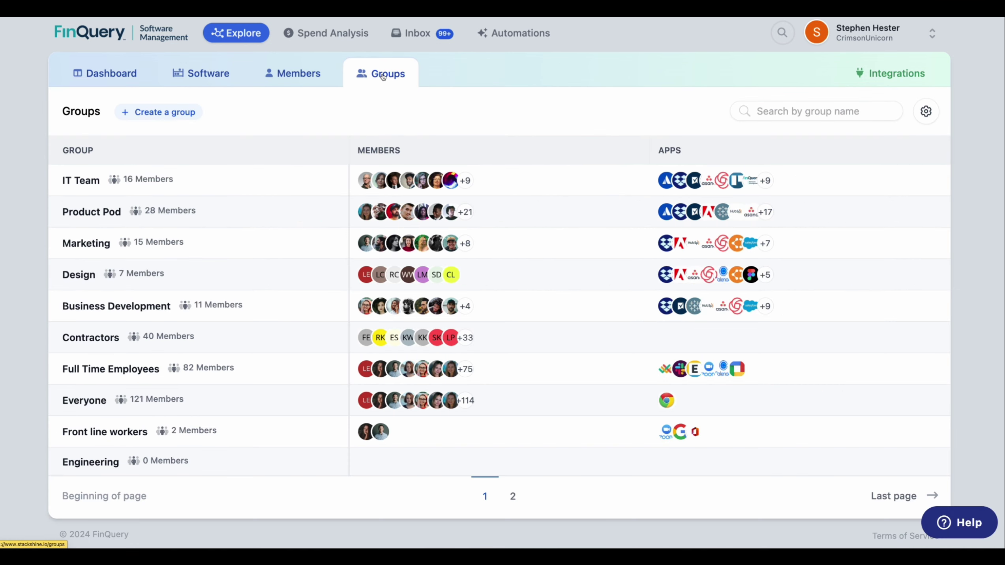
left_click(771, 108)
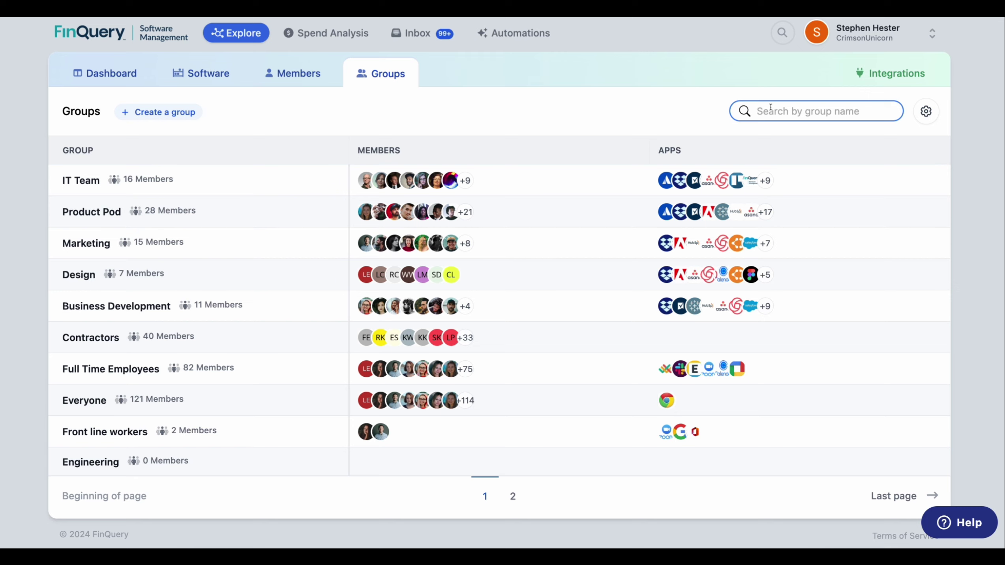
type("finance")
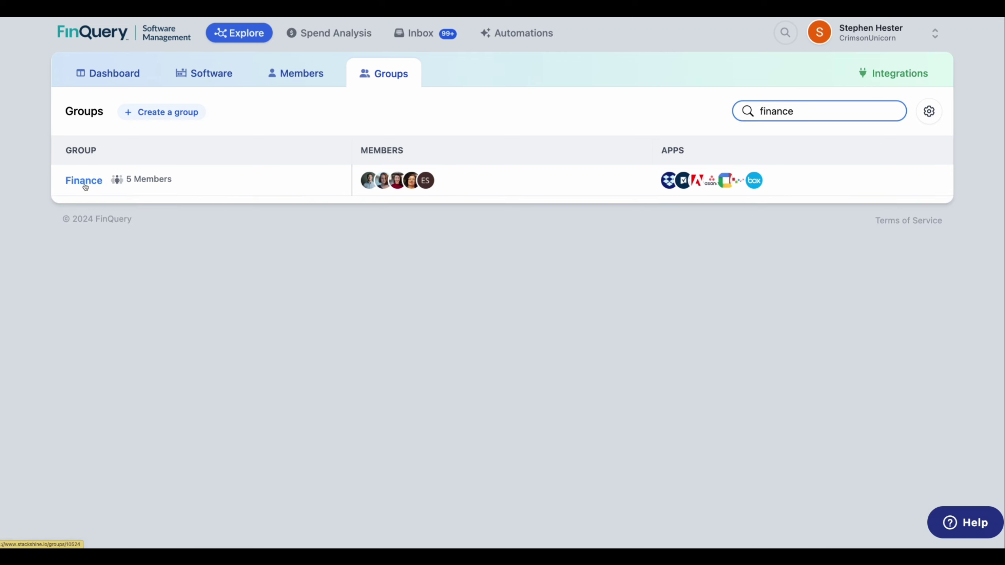
left_click(85, 186)
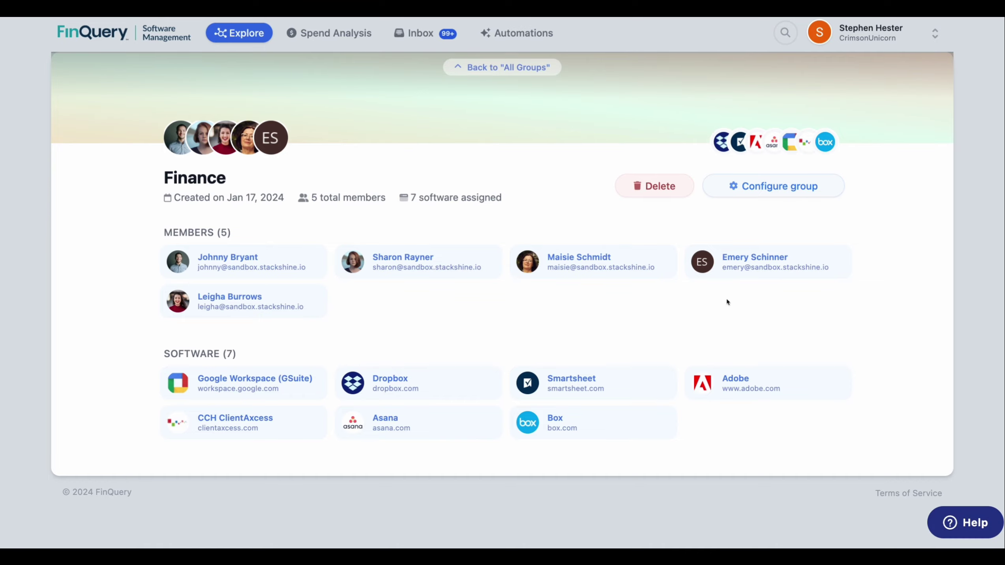
Start configuring the Finance group and add the matching person to its group members.
left_click(839, 193)
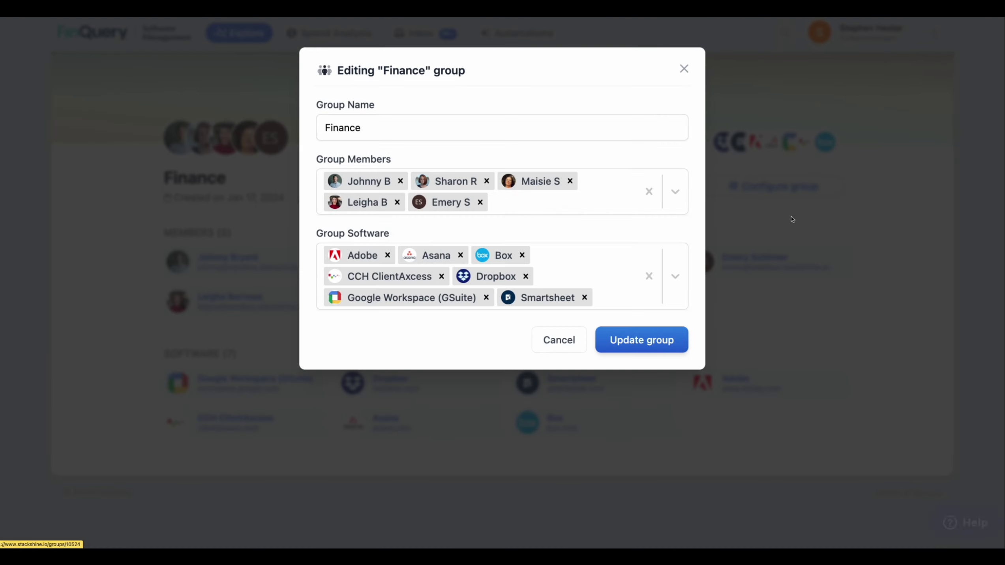
left_click(605, 211)
type("stephen")
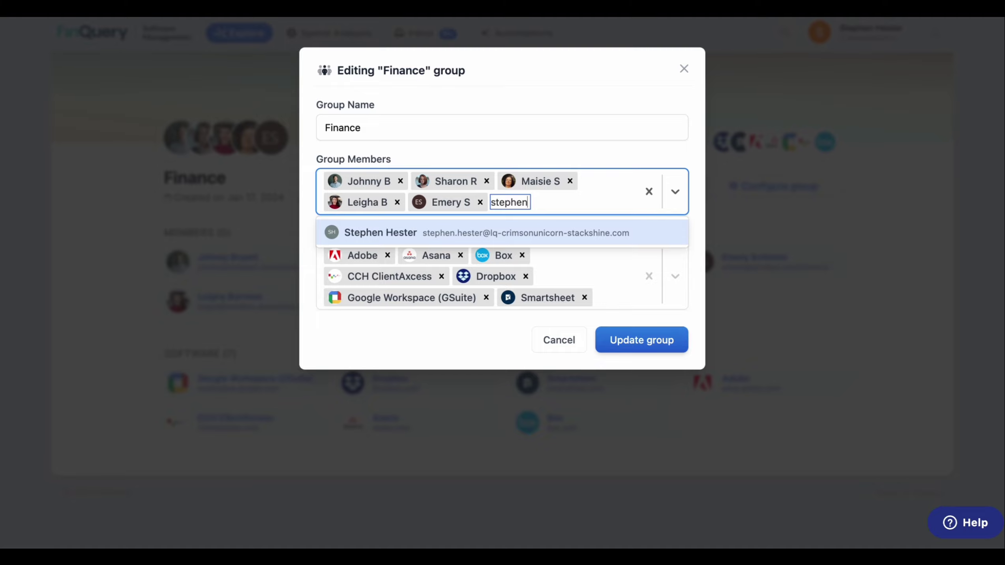
left_click(554, 229)
Add Microsoft Office 365 to the Finance group's software and update the group.
left_click(586, 263)
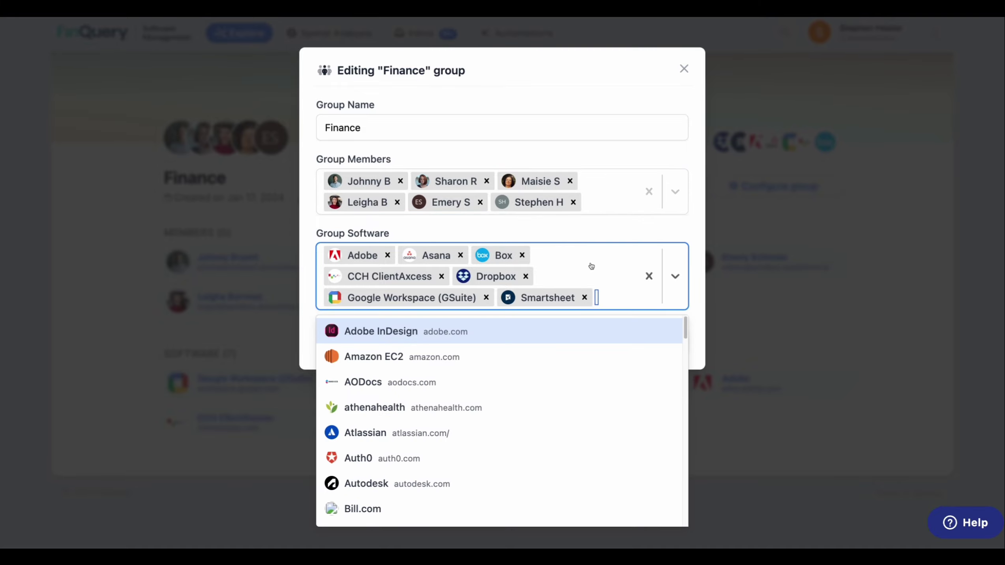
type("microsof")
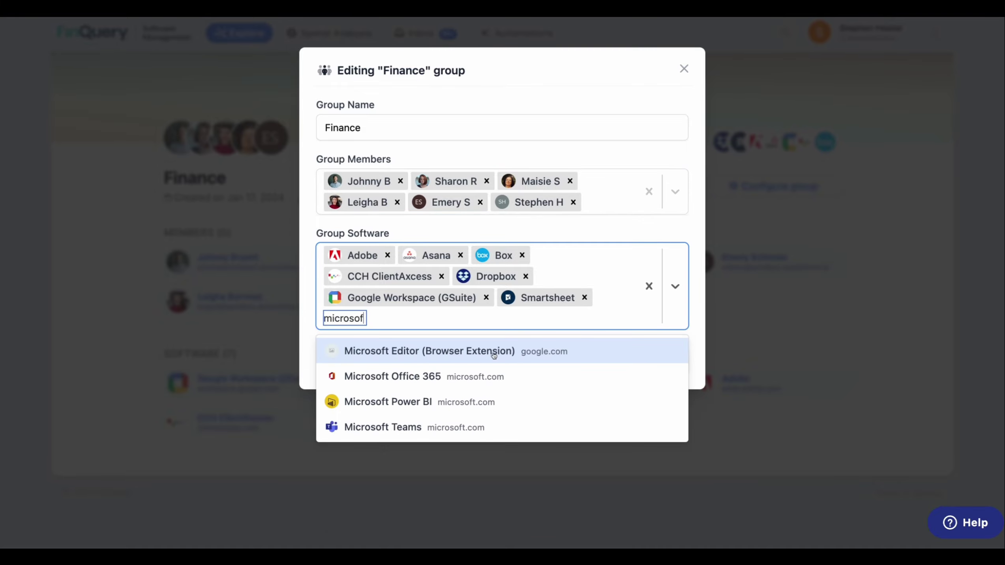
left_click(497, 376)
left_click(639, 367)
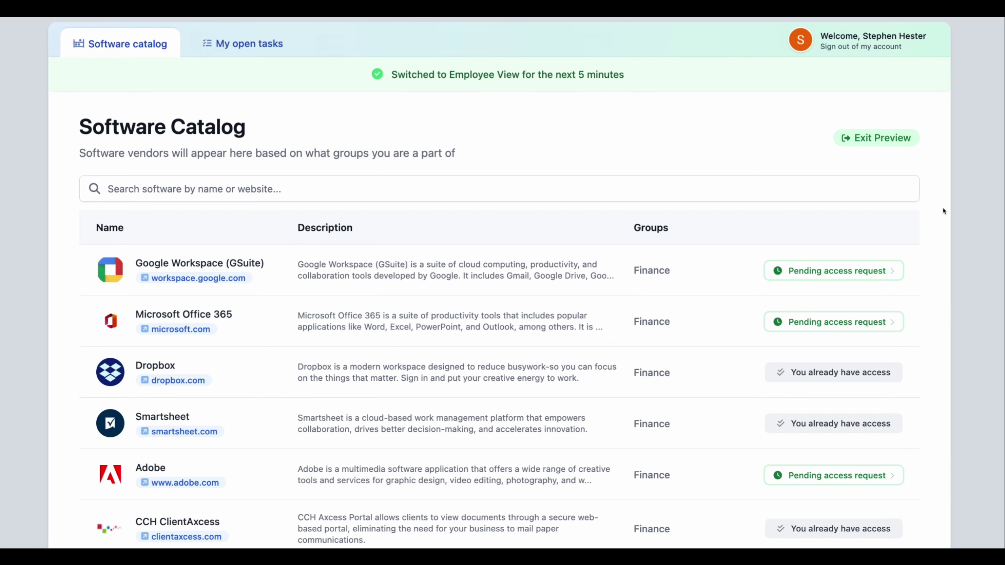
Examine the Software Catalog in the employee view for the access status of each application.
scroll(943, 210, "down", 3)
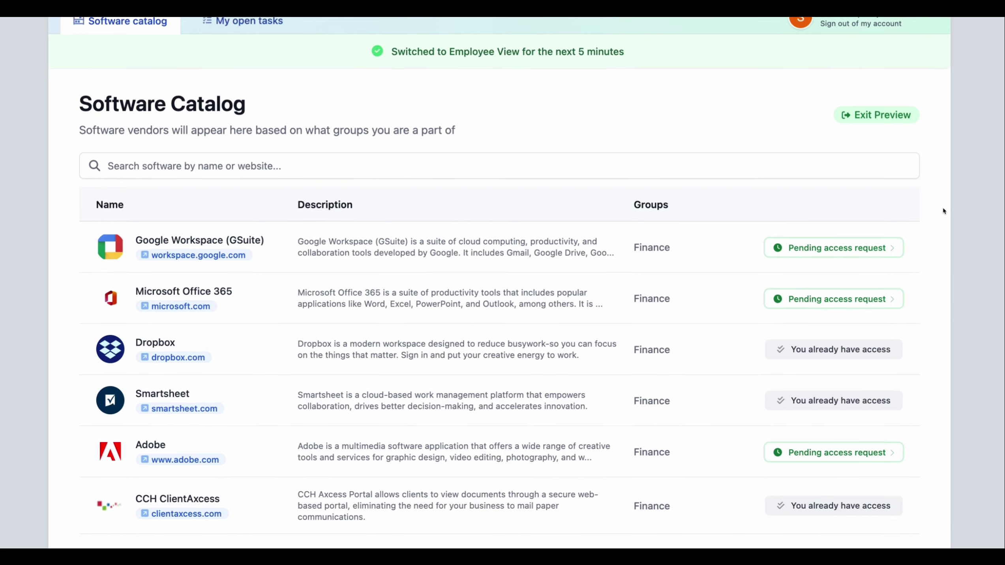
scroll(945, 211, "down", 2)
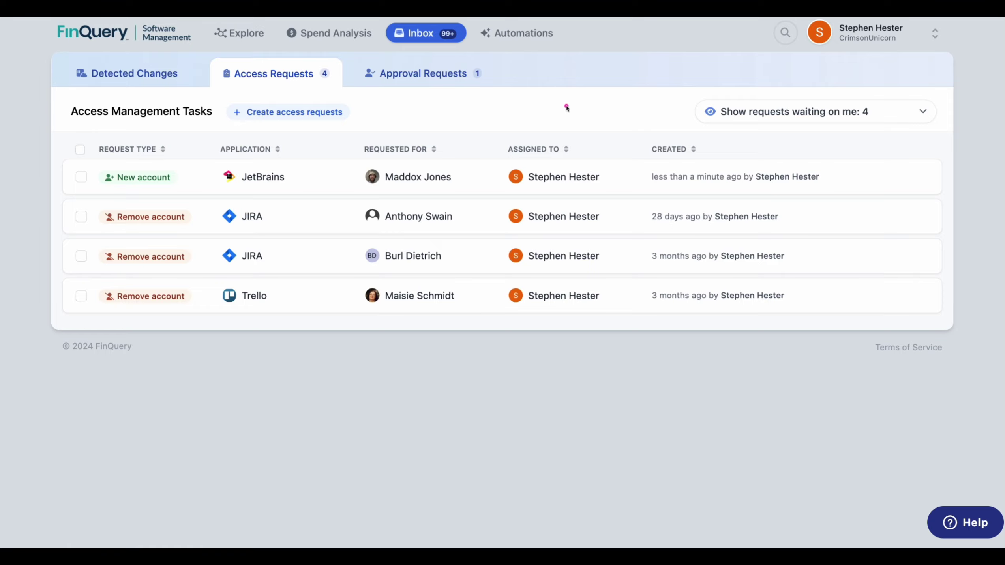
Select the new account request for JetBrains among the access management tasks.
mouse_move(50, 127)
left_mouse_down()
mouse_move(273, 184)
mouse_move(833, 200)
left_mouse_up()
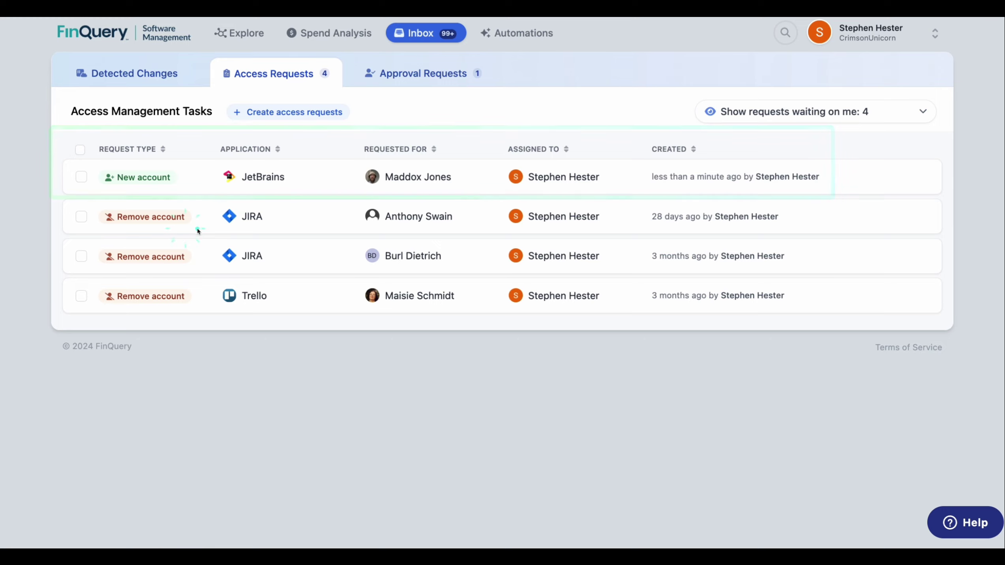
left_click(82, 177)
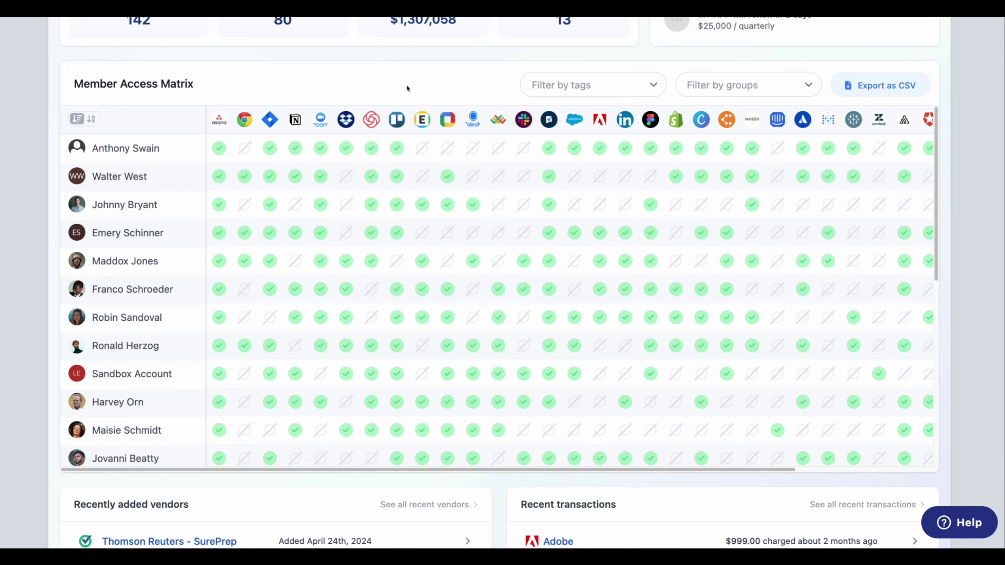
Look over the tag filter options and filter the Member Access Matrix by the Finance group.
mouse_move(36, 236)
left_mouse_down()
mouse_move(277, 273)
mouse_move(516, 284)
mouse_move(955, 281)
left_mouse_up()
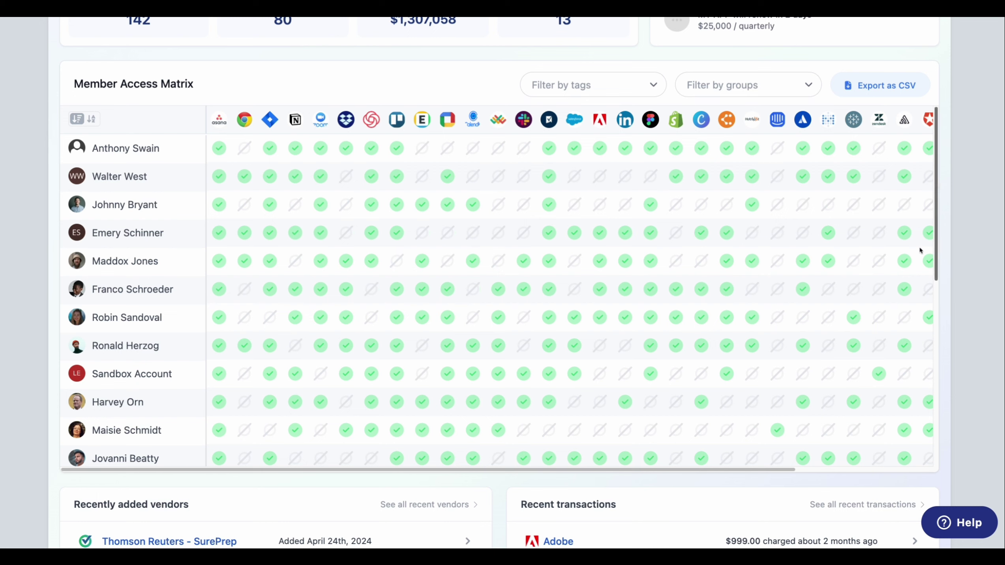
left_click(655, 95)
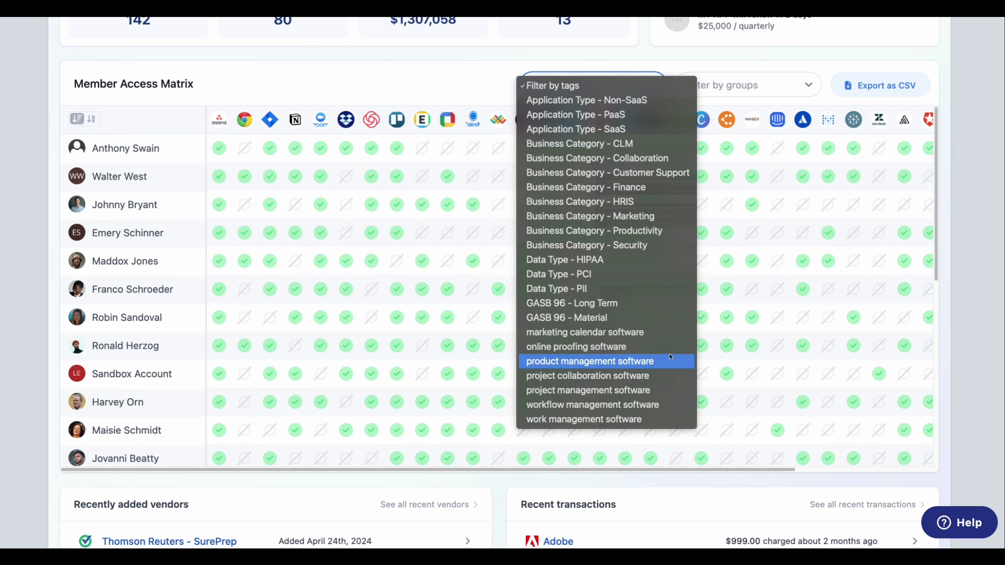
left_click(811, 87)
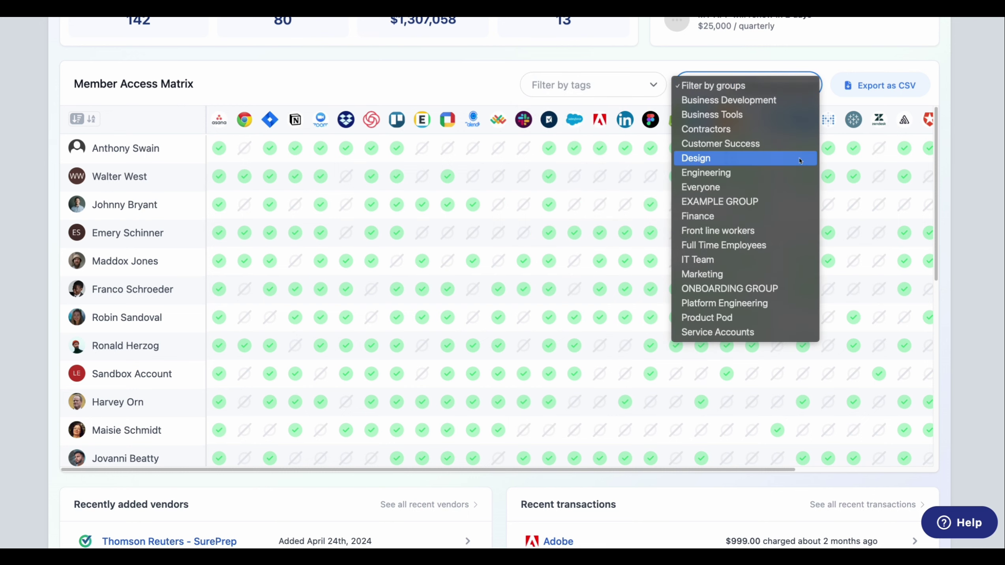
left_click(790, 216)
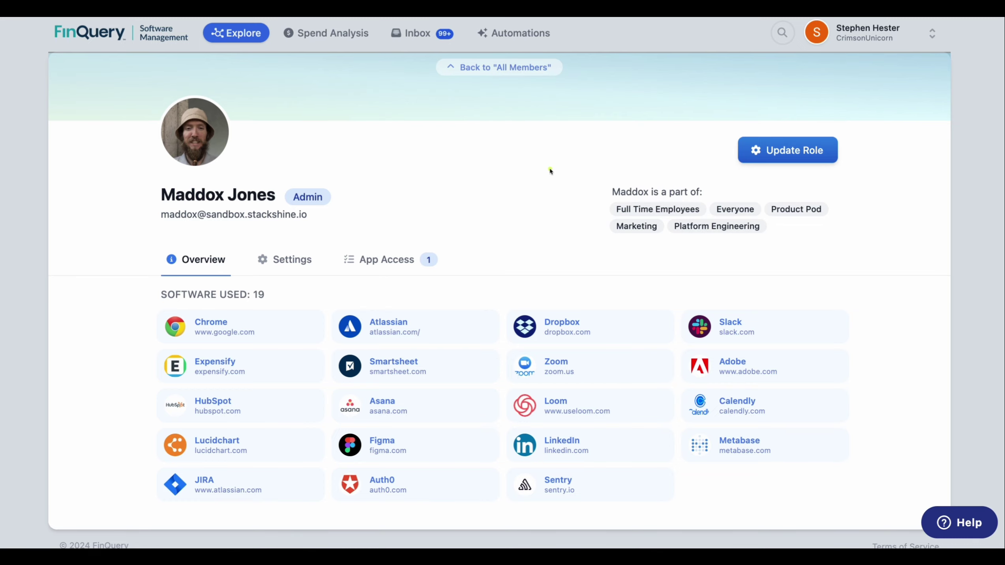
Request offboarding from Sentry in the member's app access list.
left_click_drag(552, 161, 861, 254)
mouse_move(866, 505)
left_mouse_down()
mouse_move(655, 441)
mouse_move(273, 364)
mouse_move(140, 308)
mouse_move(128, 280)
left_mouse_up()
left_click(401, 267)
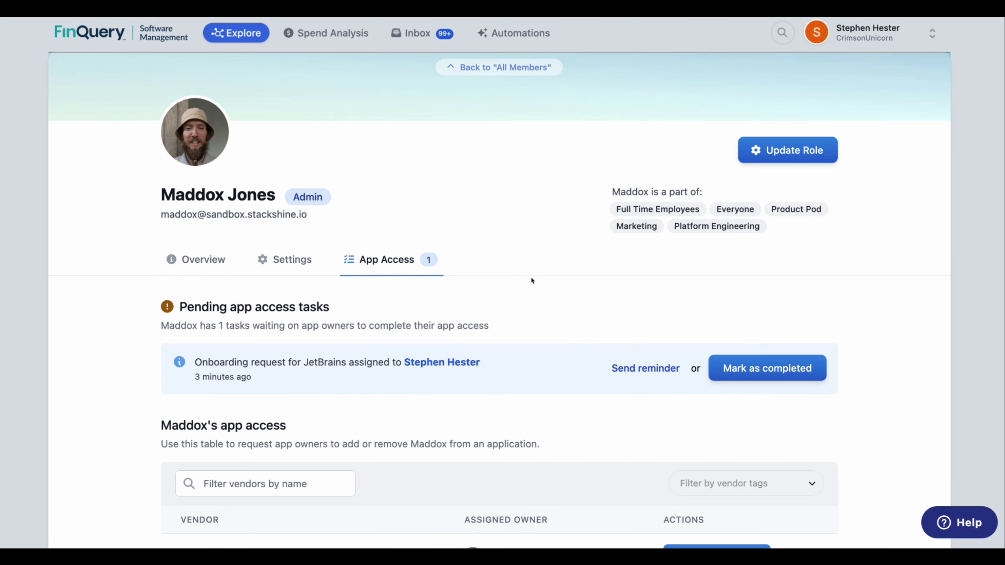
scroll(531, 280, "down", 3)
scroll(533, 281, "down", 2)
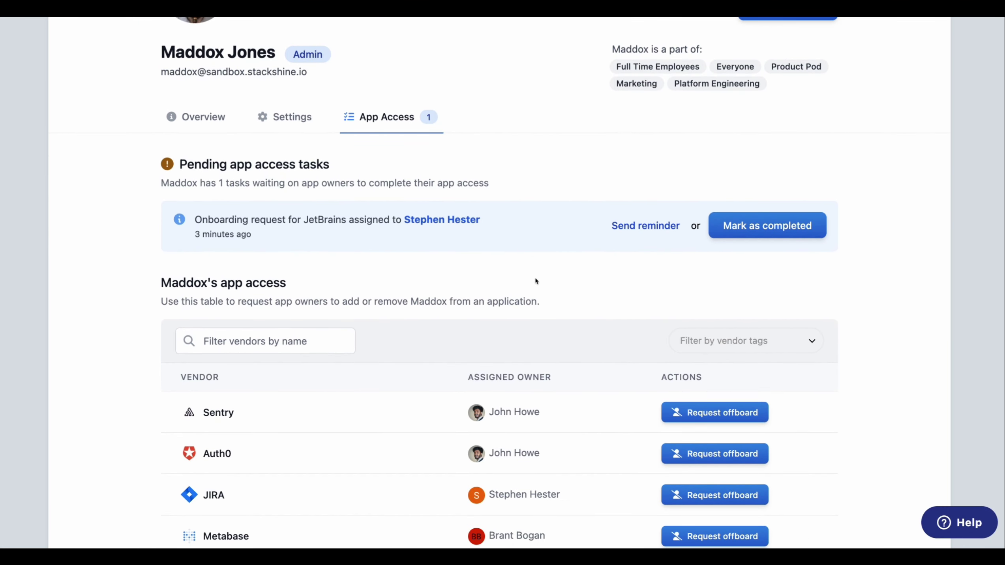
left_click(656, 401)
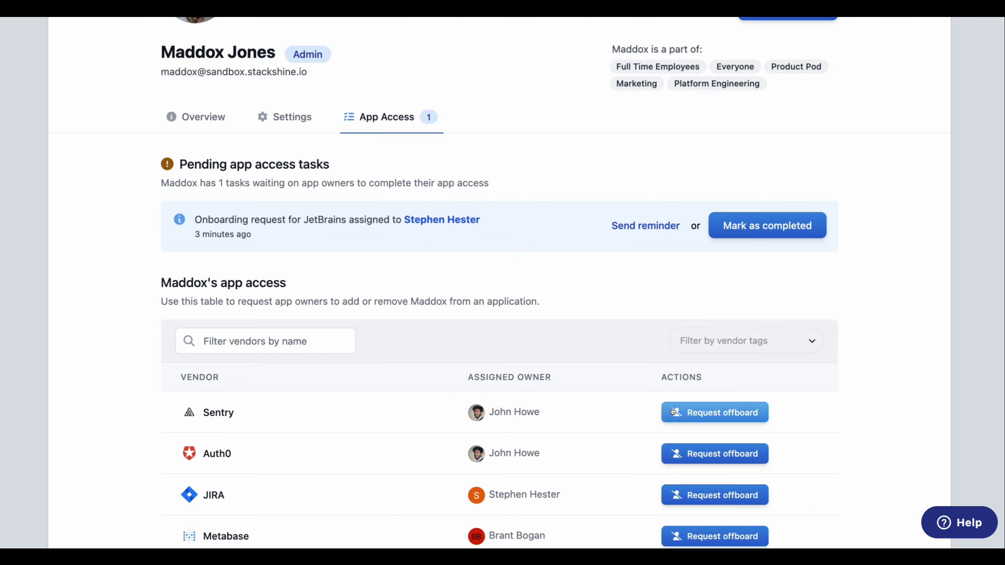
left_click(718, 412)
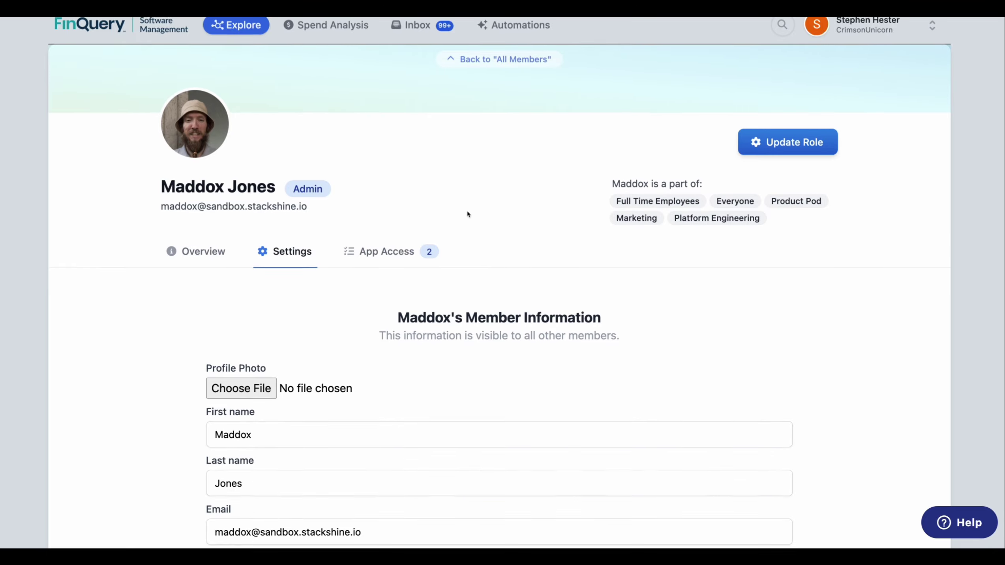
Start the Offboard Member action in the Danger Zone of the member's settings.
scroll(467, 215, "down", 10)
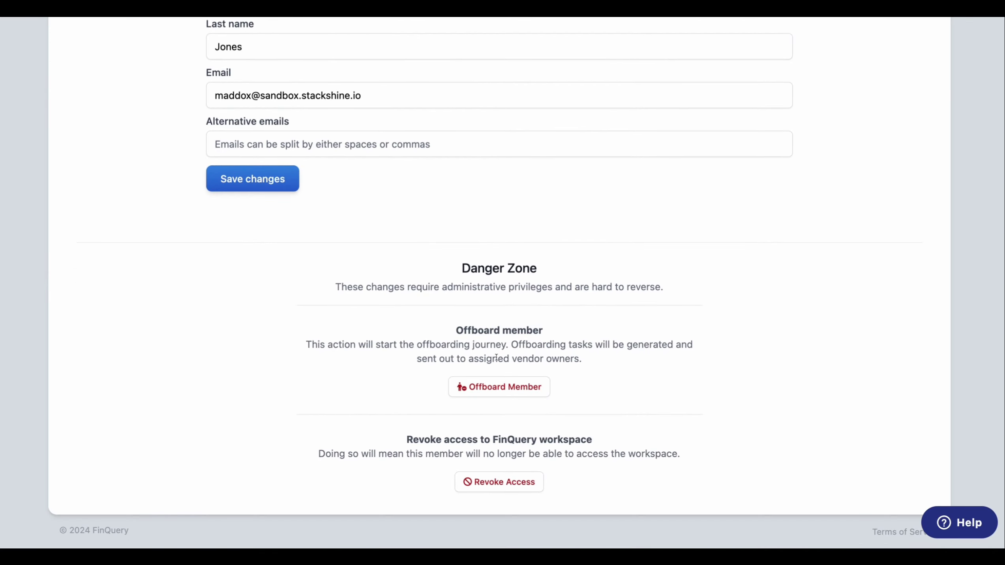
left_click(535, 395)
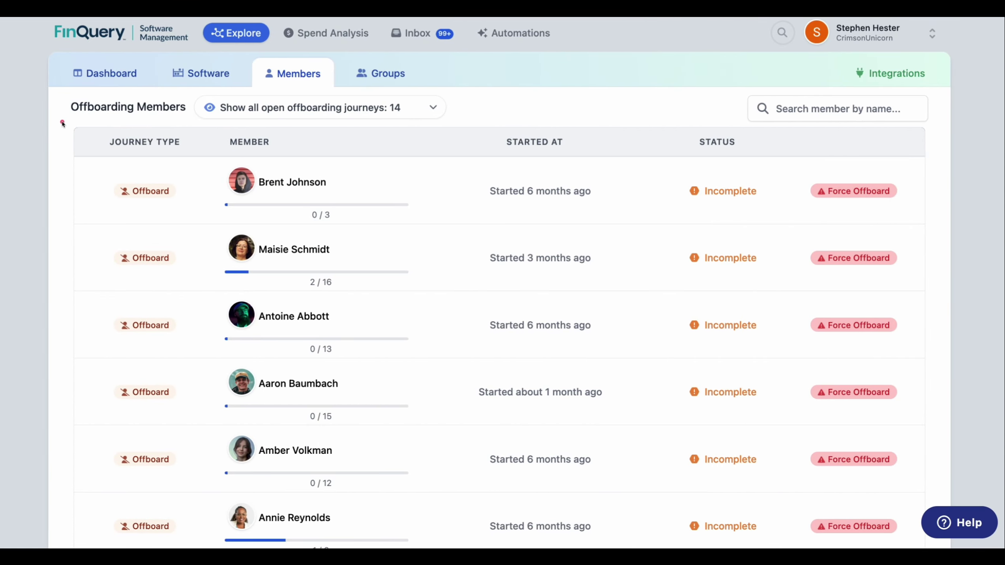
Examine the first open offboarding journey in the Offboarding Members list and its status.
mouse_move(62, 124)
left_mouse_down()
mouse_move(354, 191)
mouse_move(950, 230)
left_mouse_up()
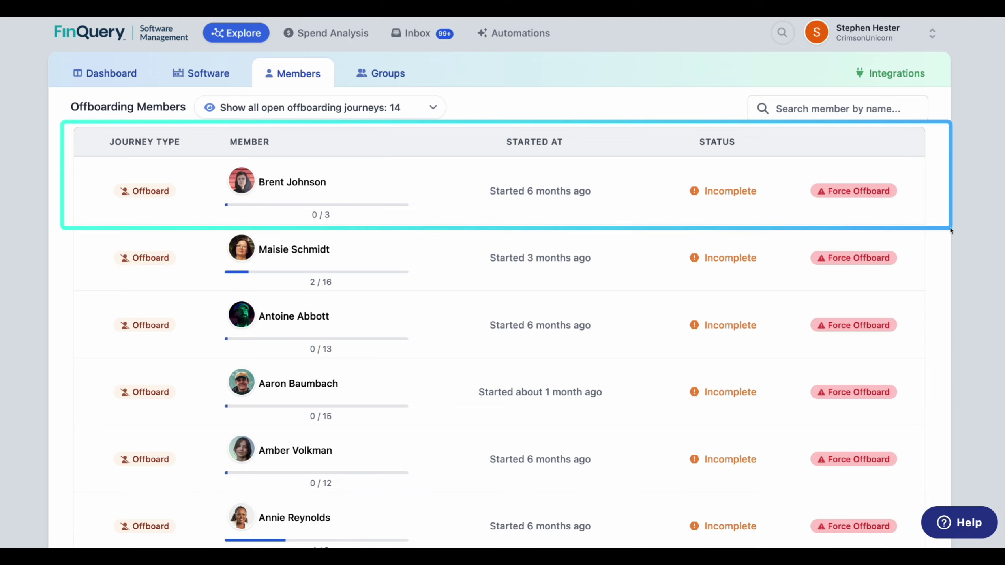
left_click(744, 196)
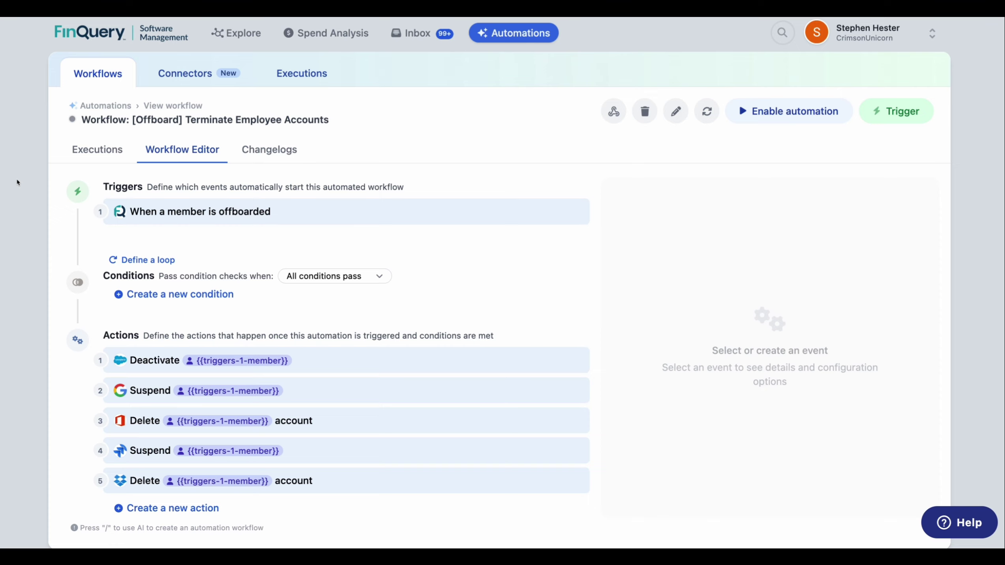
left_click_drag(48, 171, 605, 234)
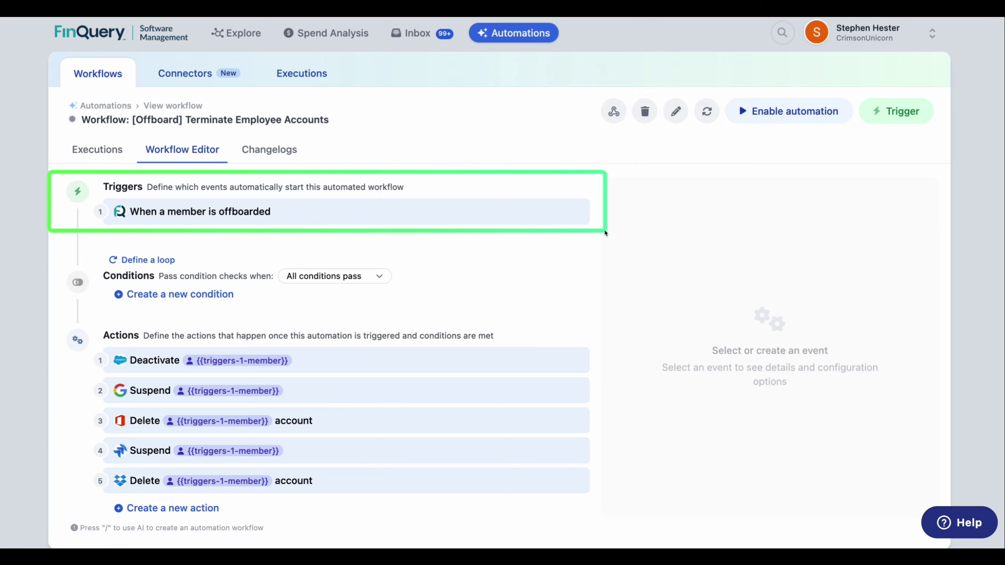
left_click_drag(605, 232, 606, 231)
left_click_drag(605, 232, 605, 231)
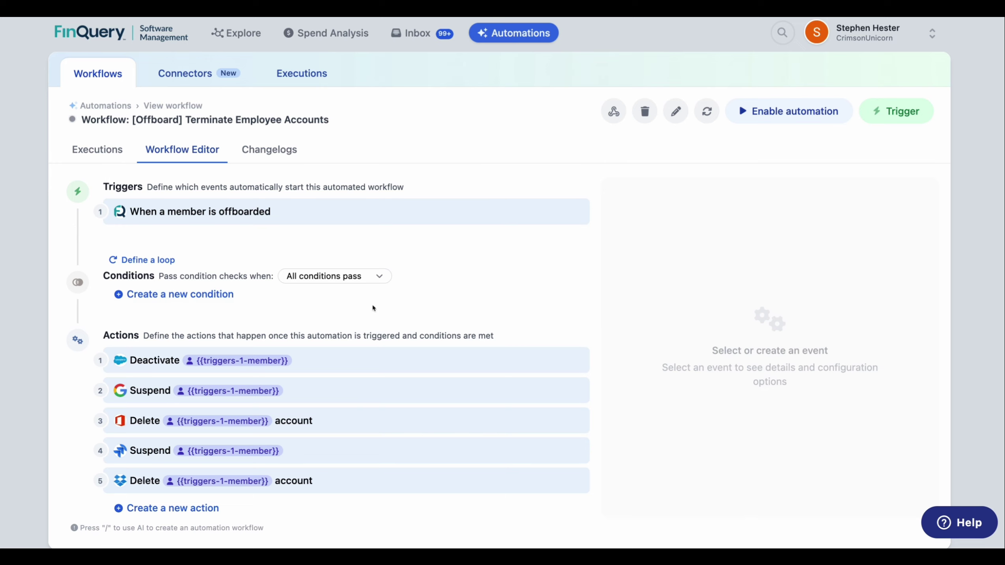
Start a new condition in the offboarding workflow with the Stackshine Sandbox connector and browse its available conditions.
left_click(201, 295)
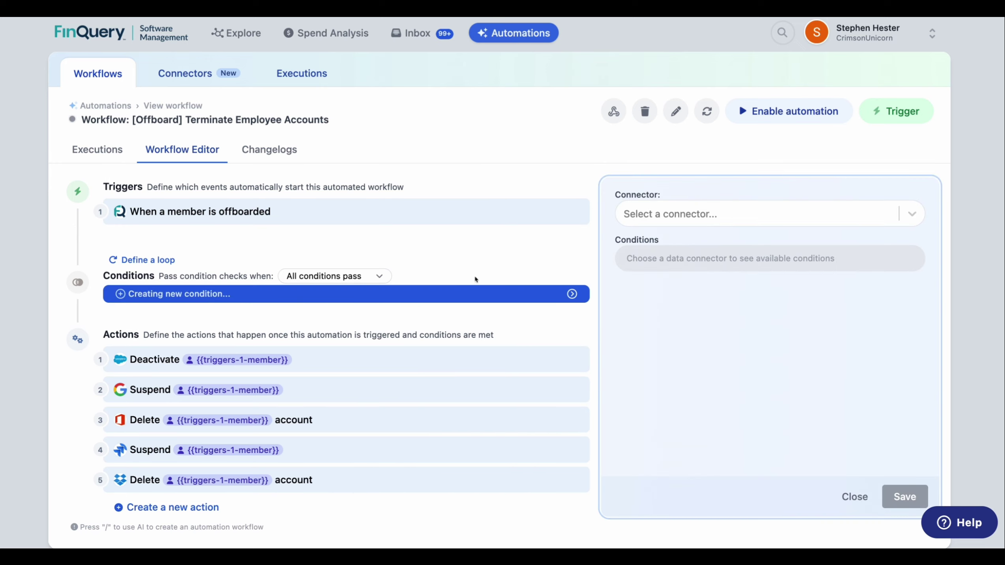
left_click(648, 216)
type("stac")
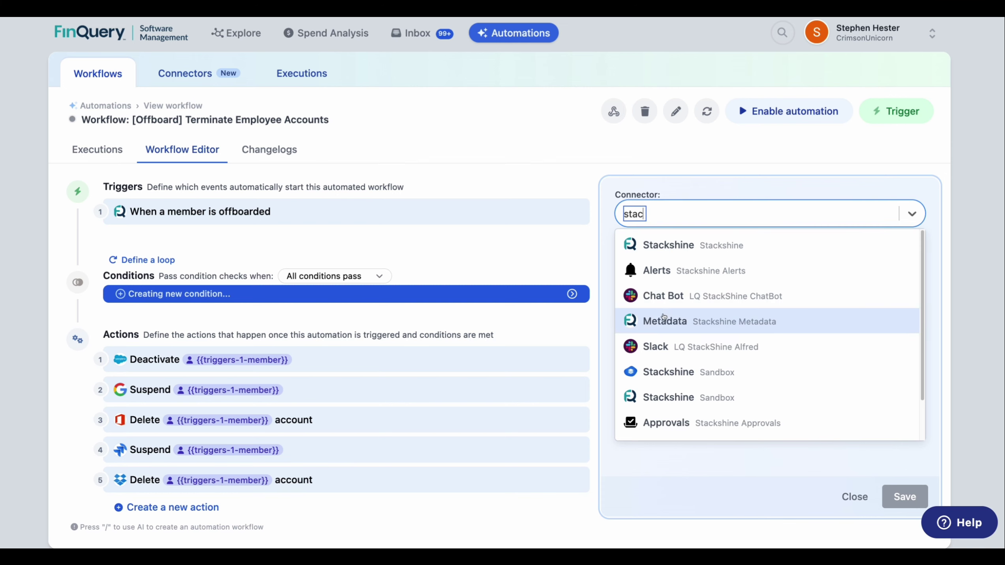
left_click(666, 371)
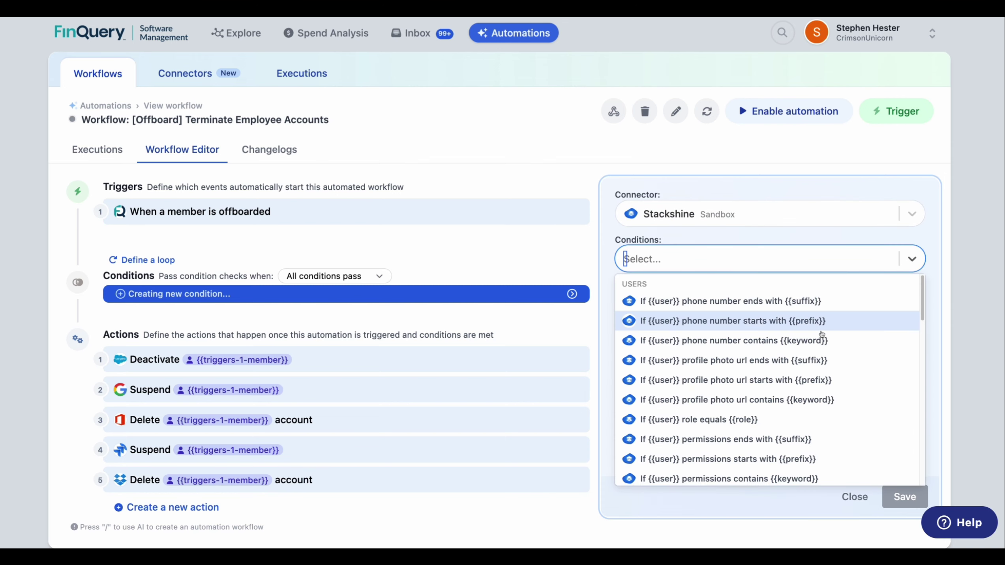
scroll(832, 351, "down", 1)
scroll(832, 351, "down", 3)
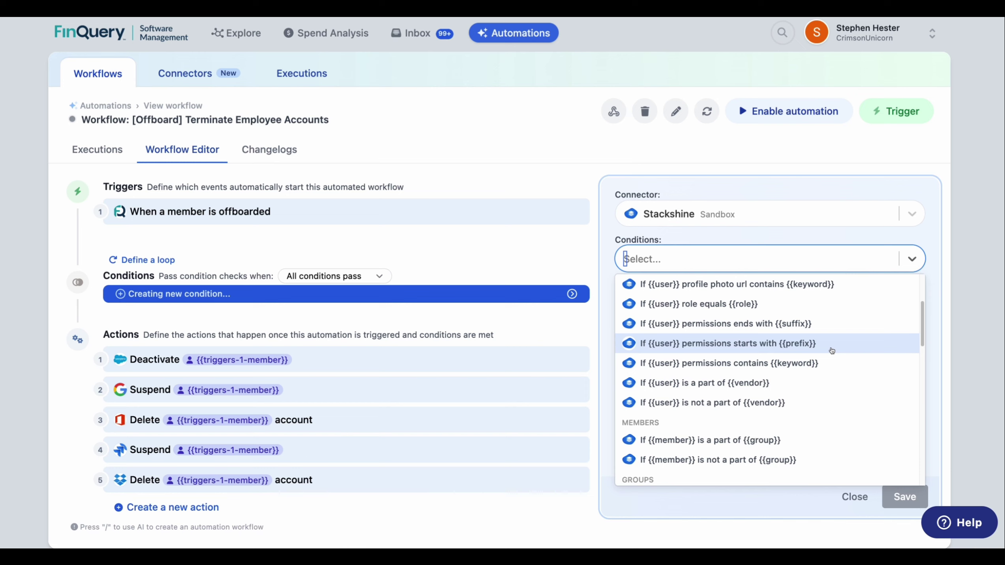
left_click(441, 322)
scroll(440, 321, "down", 1)
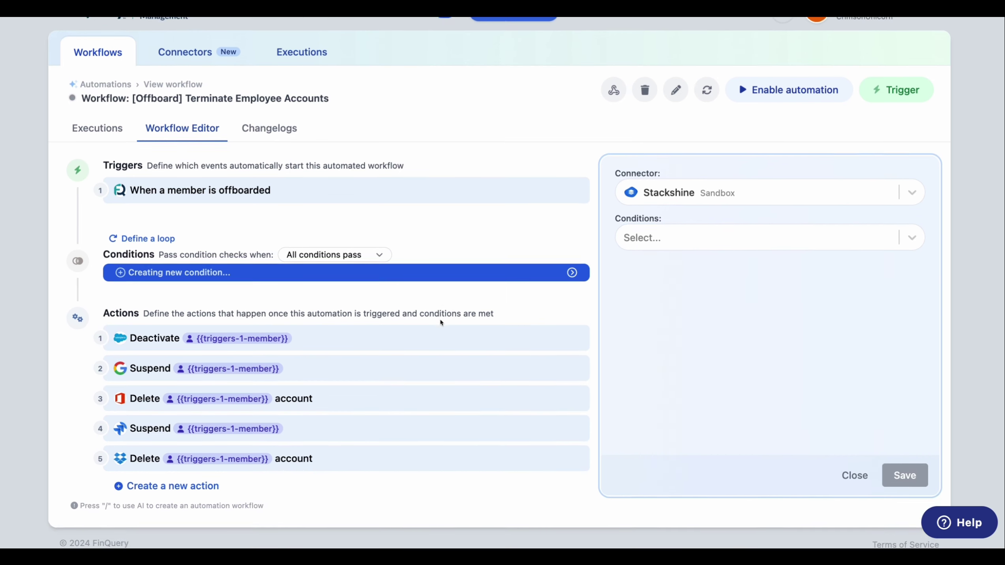
Add and save a workflow action with the LQ StackShine Alfred Slack connector that removes the {{triggers-1-member}} variable from Slack.
left_click(417, 324)
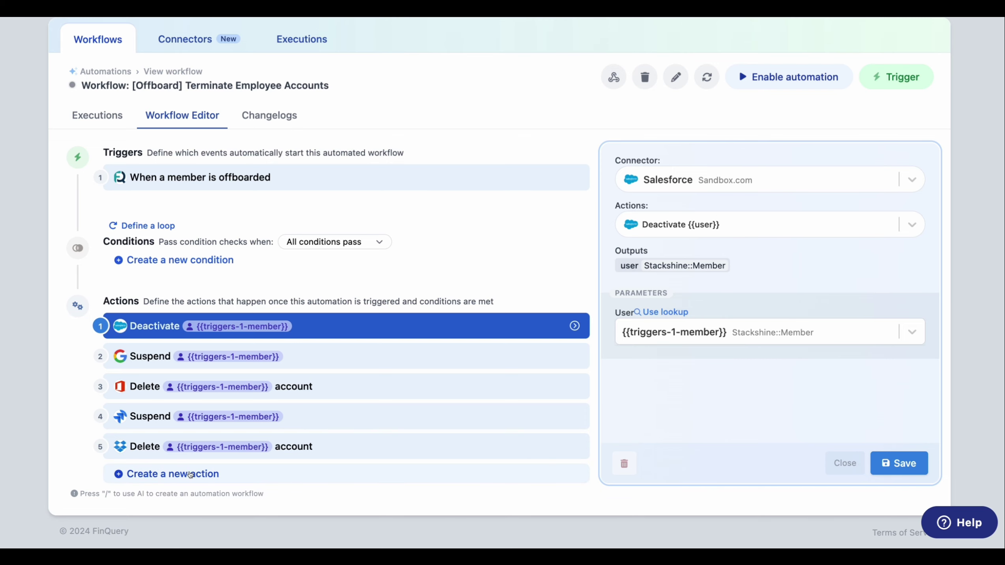
left_click(190, 474)
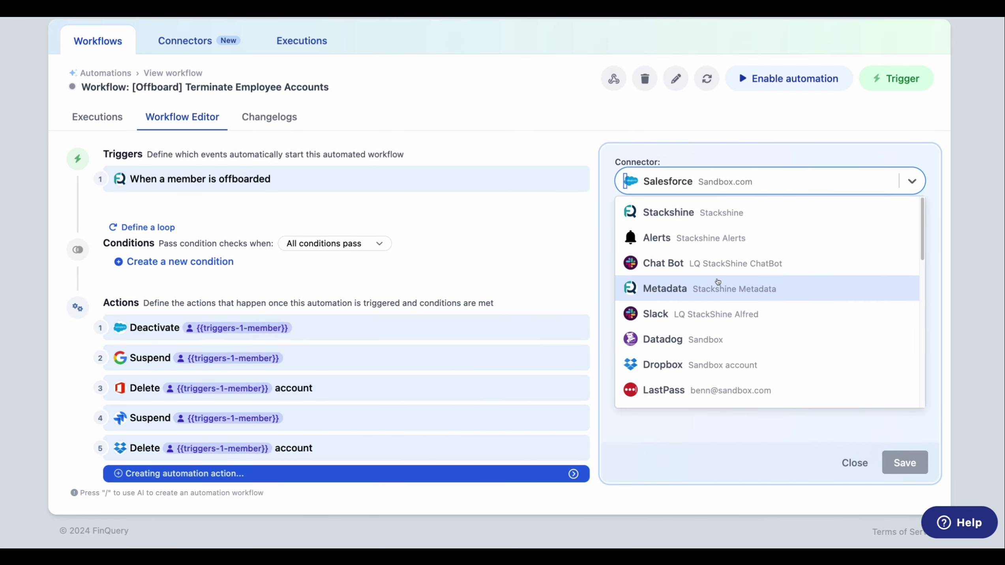
left_click(717, 309)
left_click(717, 235)
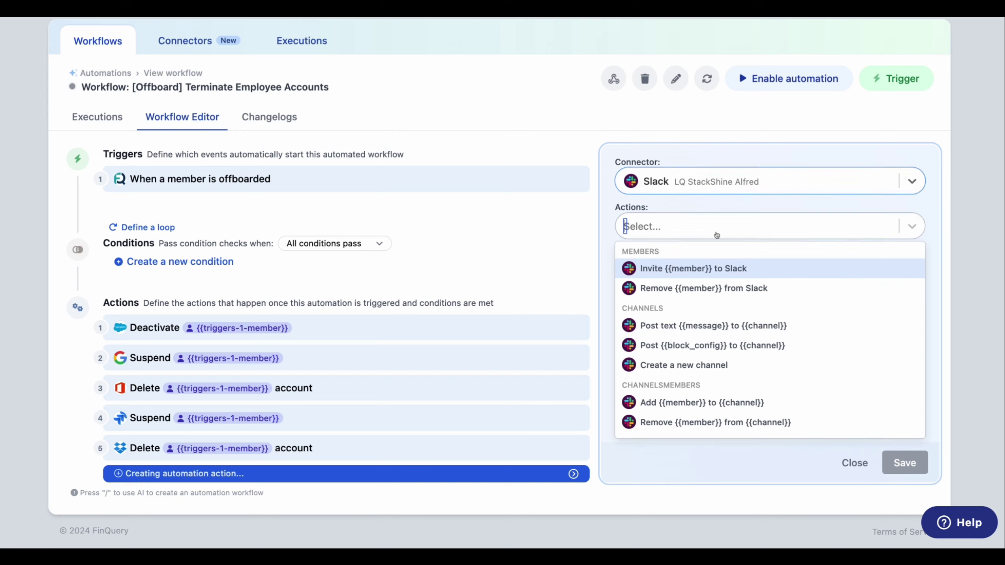
left_click(725, 289)
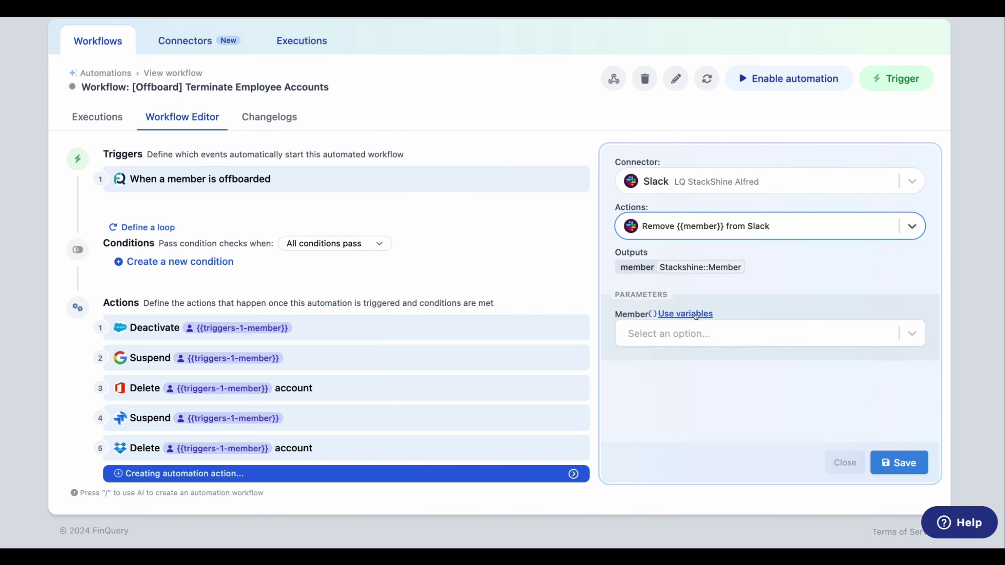
left_click(696, 317)
left_click(694, 330)
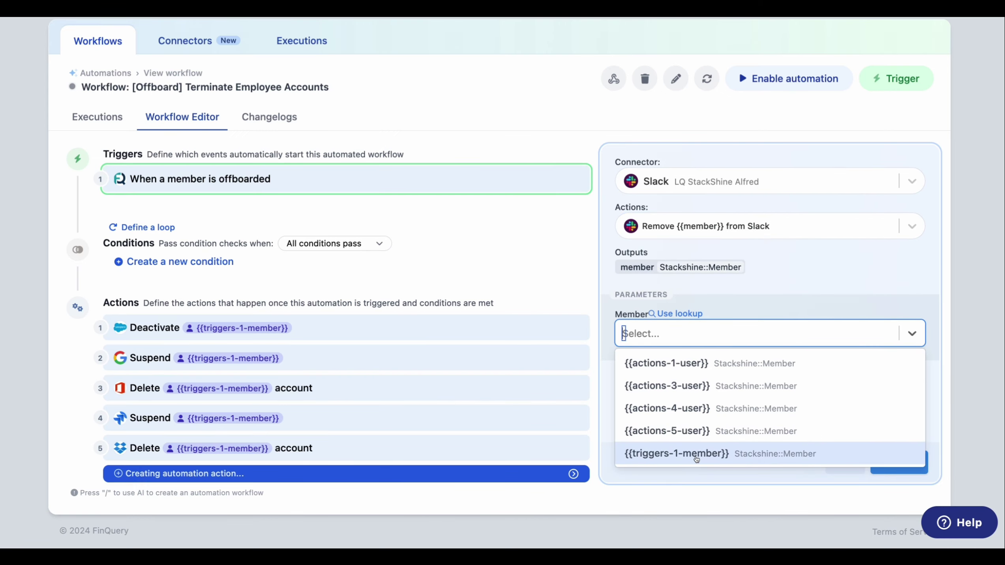
left_click(697, 458)
left_click(896, 467)
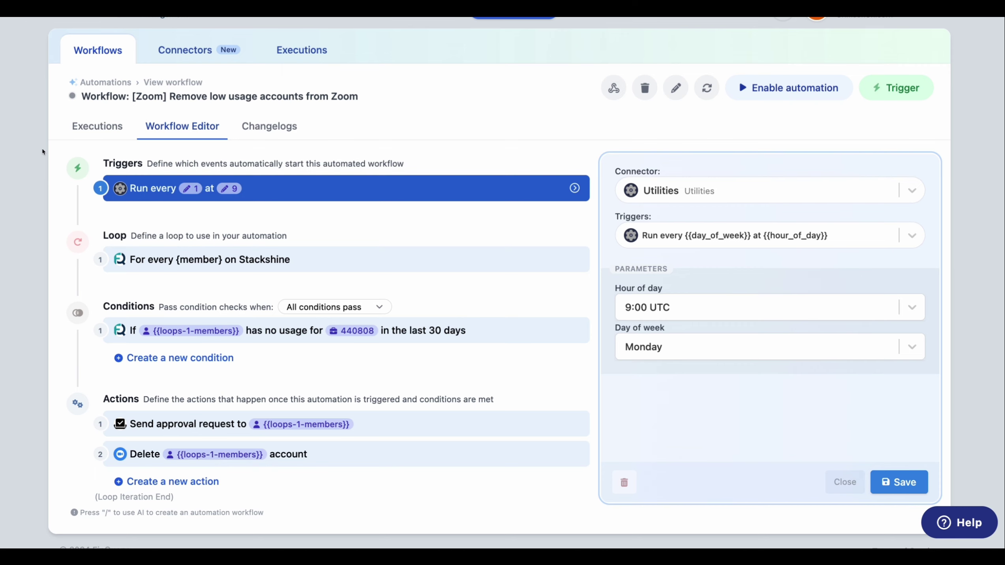
Examine the loop, the usage condition, the approval request and the account deletion action in the Zoom low usage workflow.
left_click(349, 260)
left_click(487, 330)
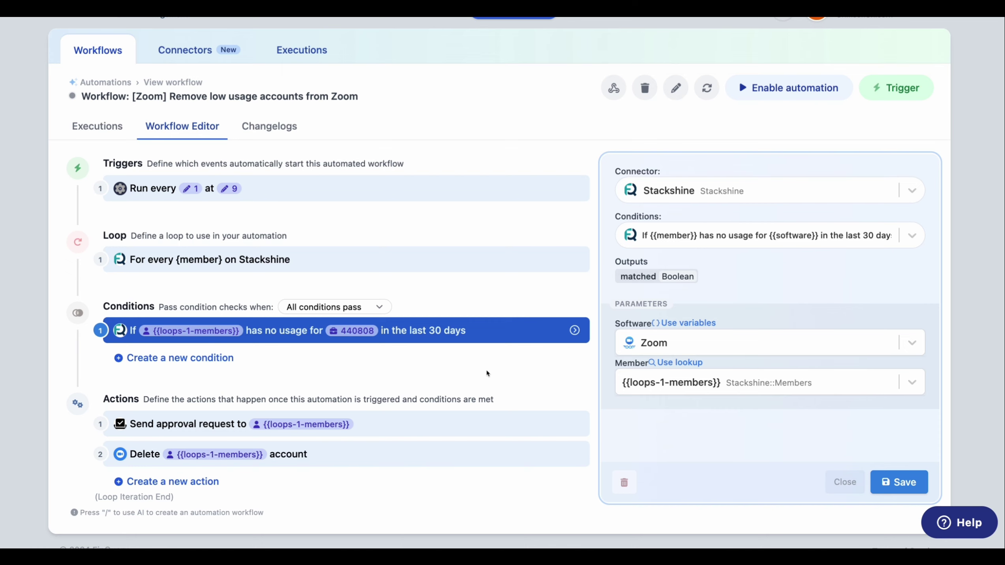
mouse_move(415, 425)
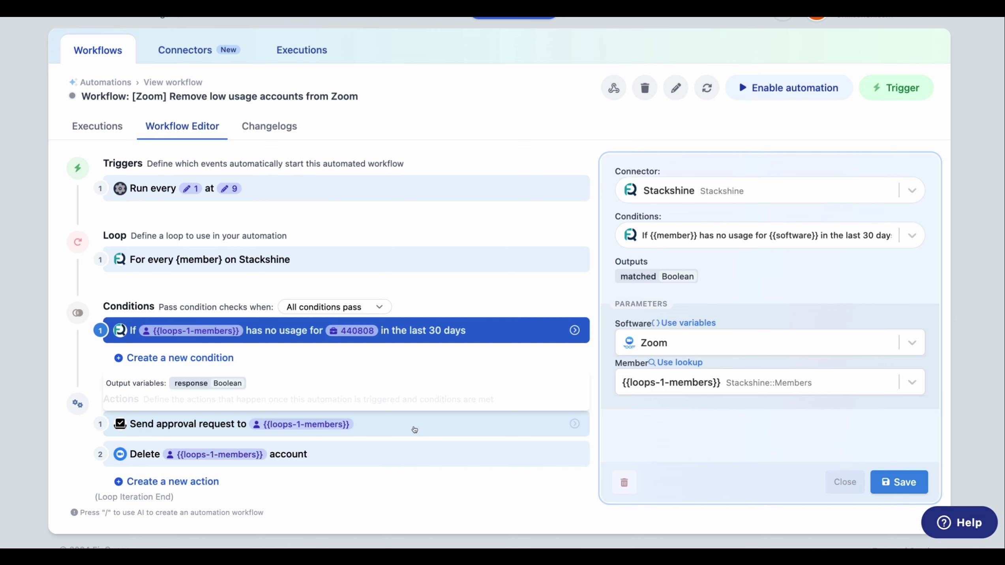
left_click(415, 430)
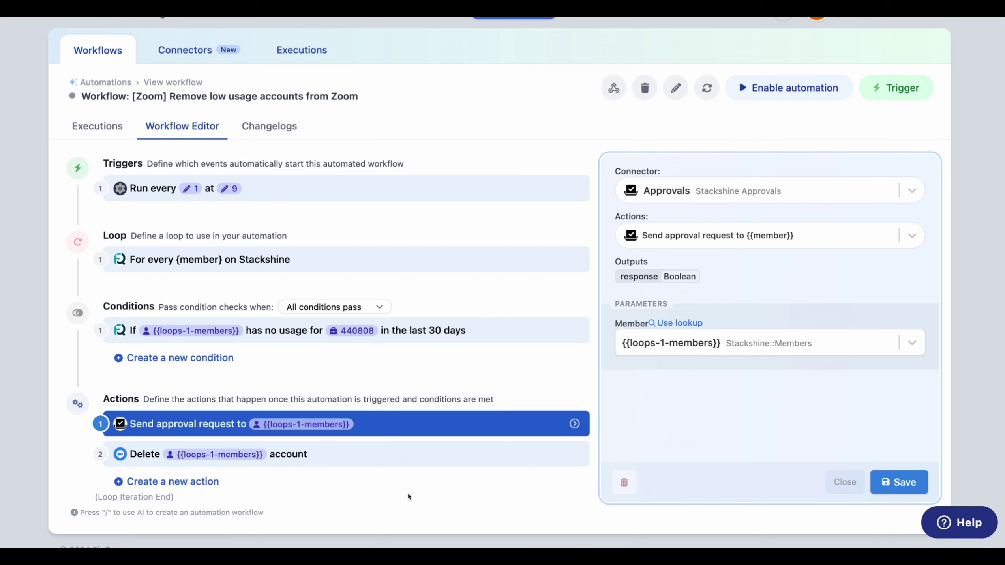
left_click(402, 457)
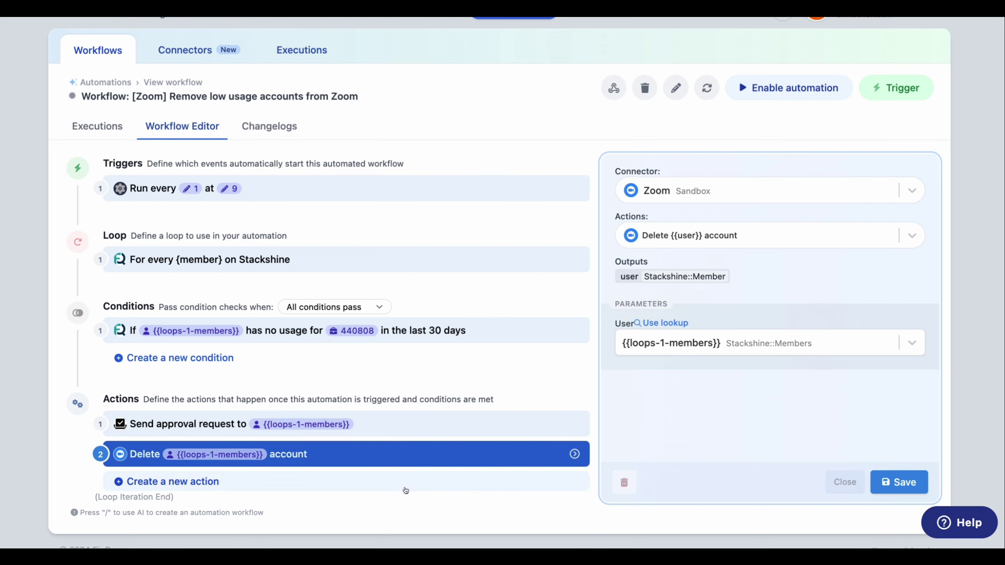